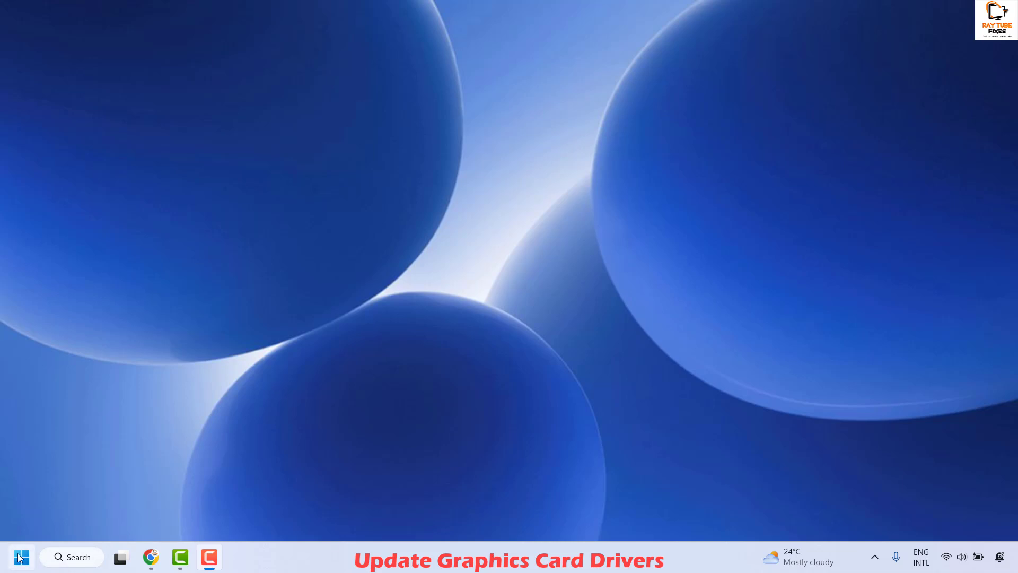
- Open Device Manager from the Start right-click menu and expand Display adapters to show both graphics cards
right_click(20, 557)
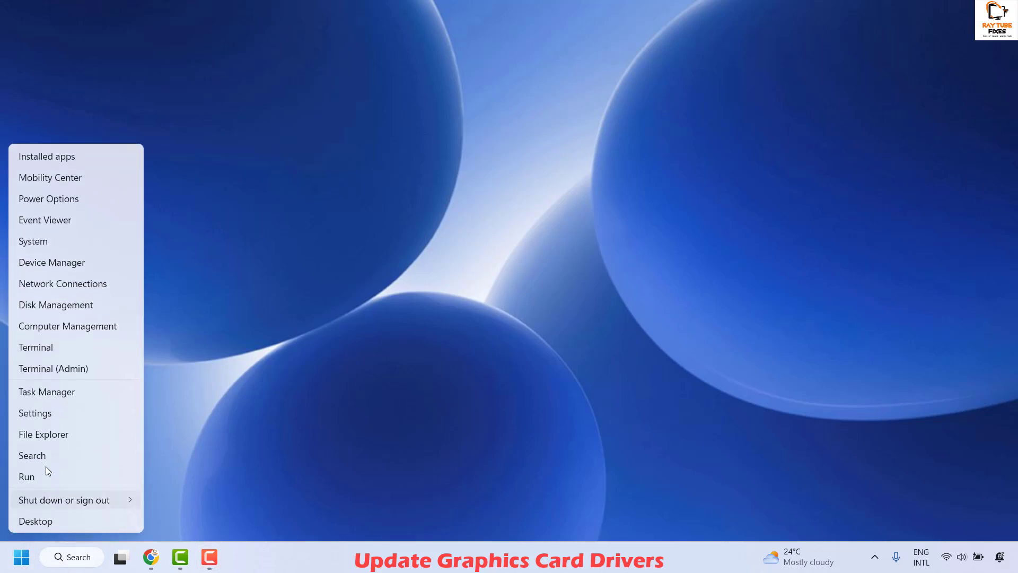
left_click(59, 263)
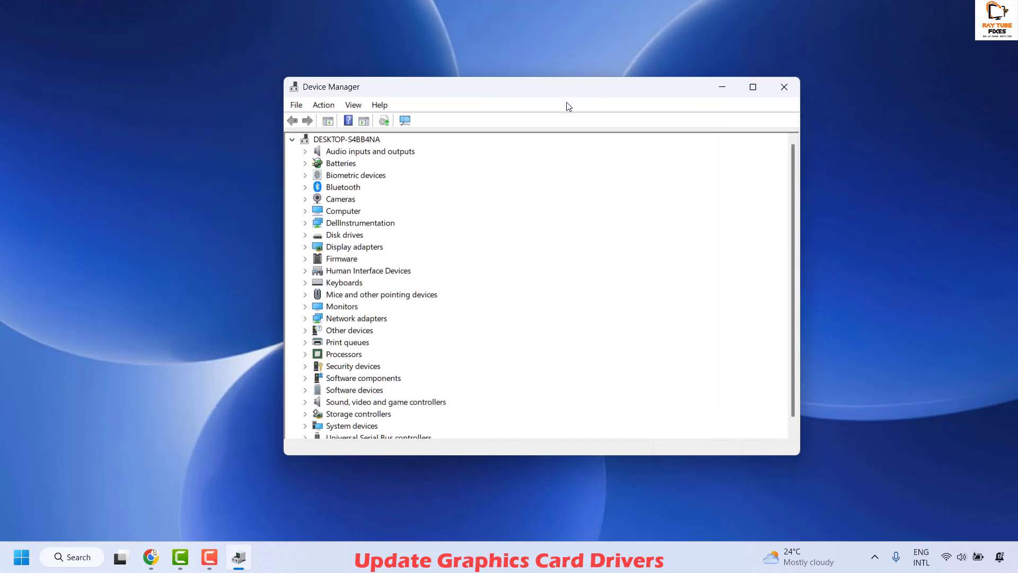
left_click(305, 248)
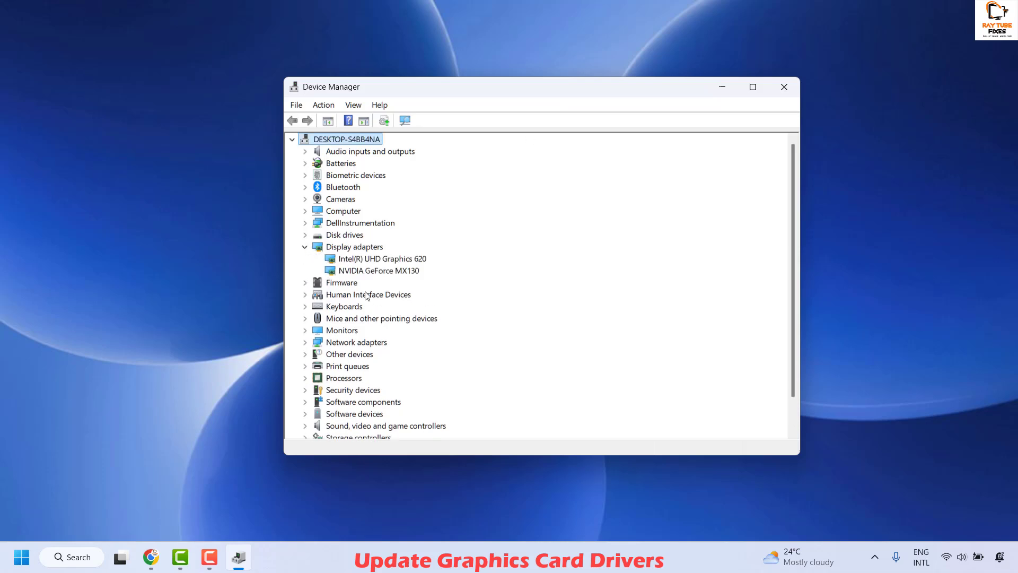
- Run an automatic driver search for the Intel UHD Graphics 620 and close the result
left_click(358, 261)
right_click(359, 261)
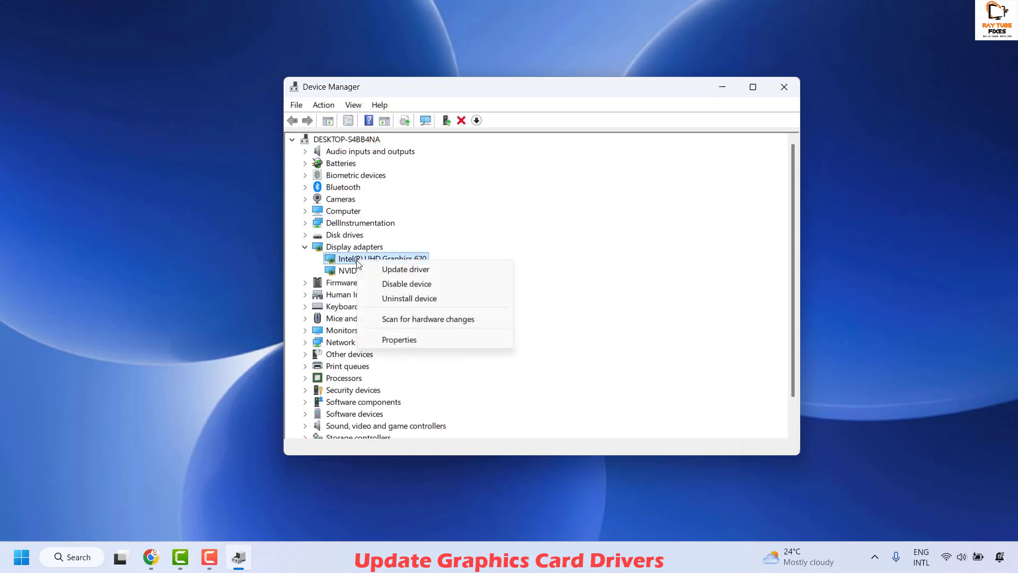
left_click(431, 268)
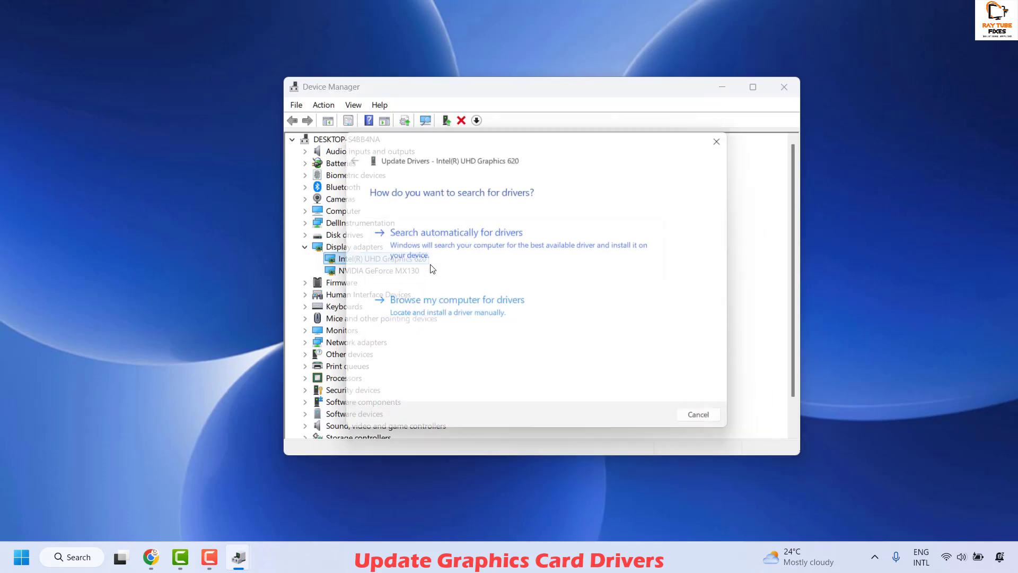
left_click(498, 253)
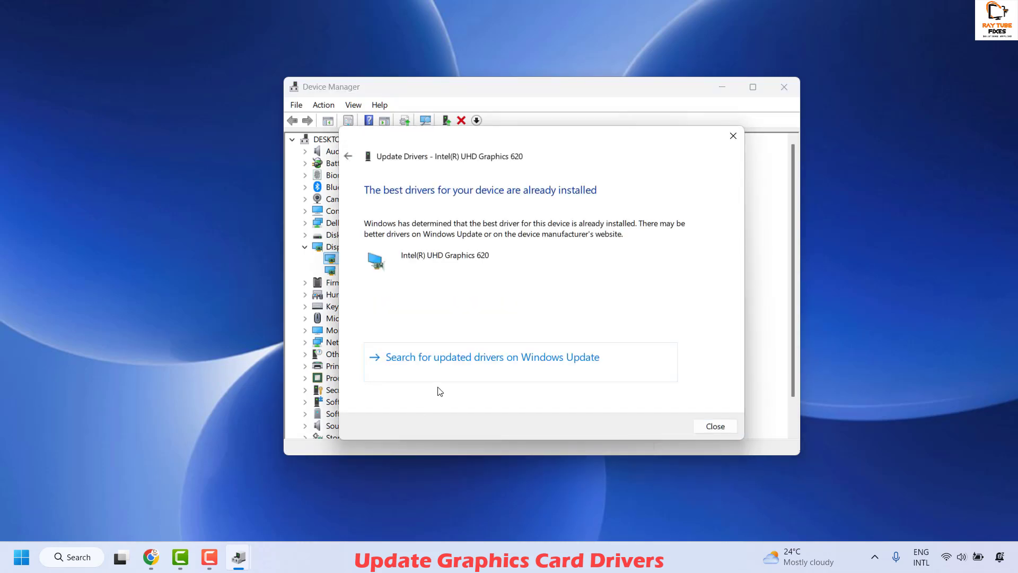
left_click(713, 426)
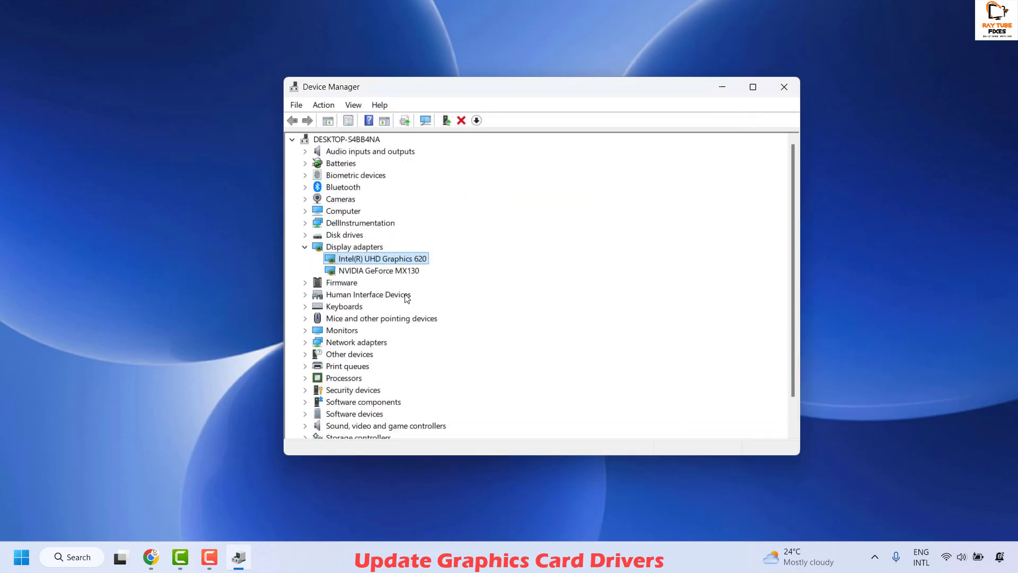
- Run an automatic driver search for the NVIDIA GeForce MX130, then search Windows Update for updated drivers
right_click(372, 274)
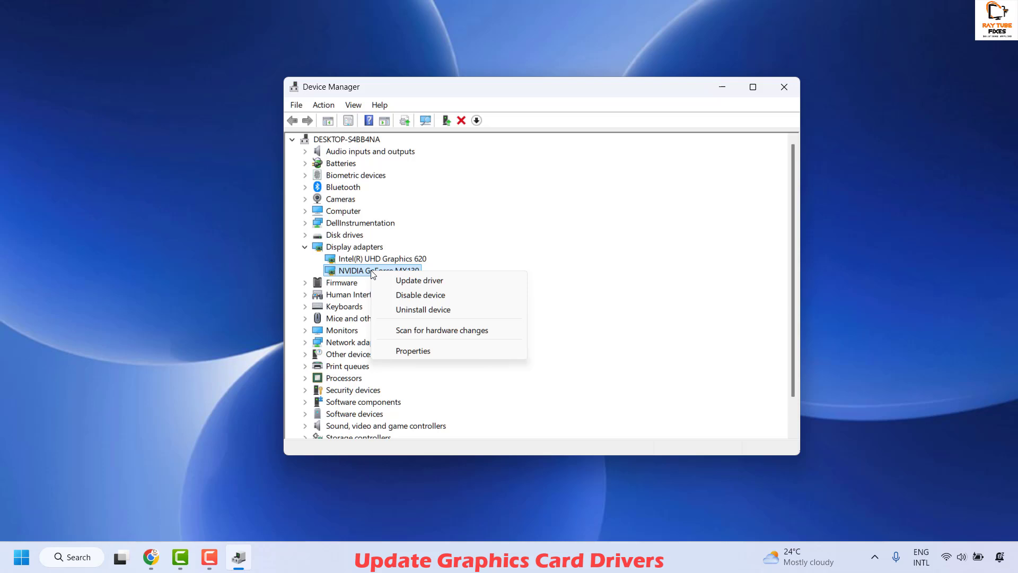
left_click(437, 286)
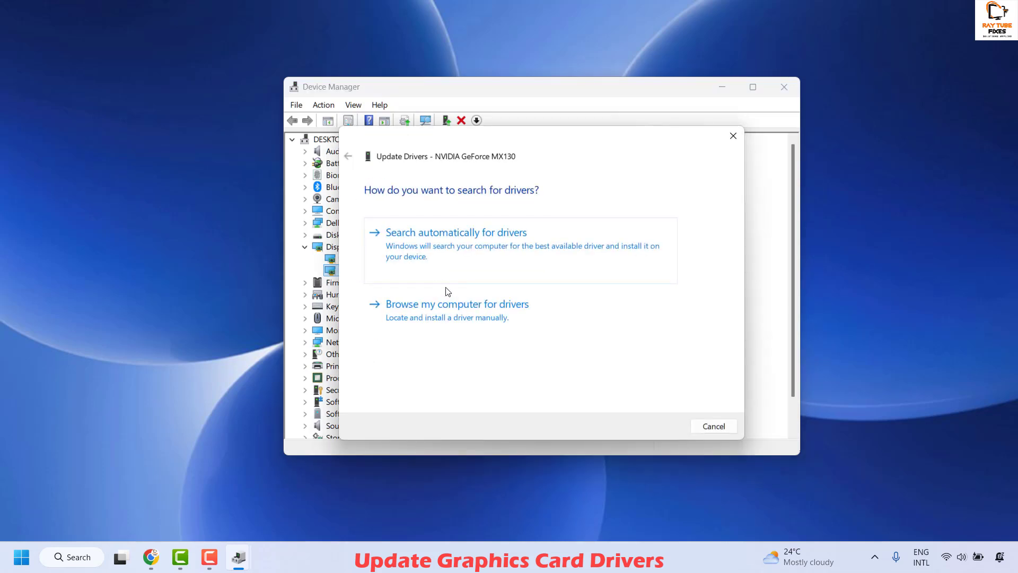
left_click(463, 240)
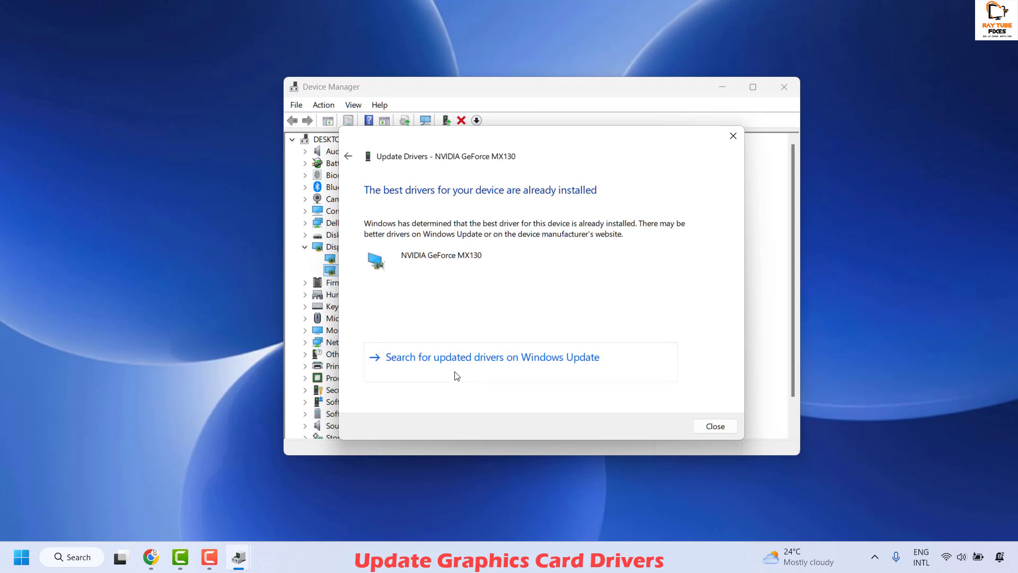
left_click(531, 367)
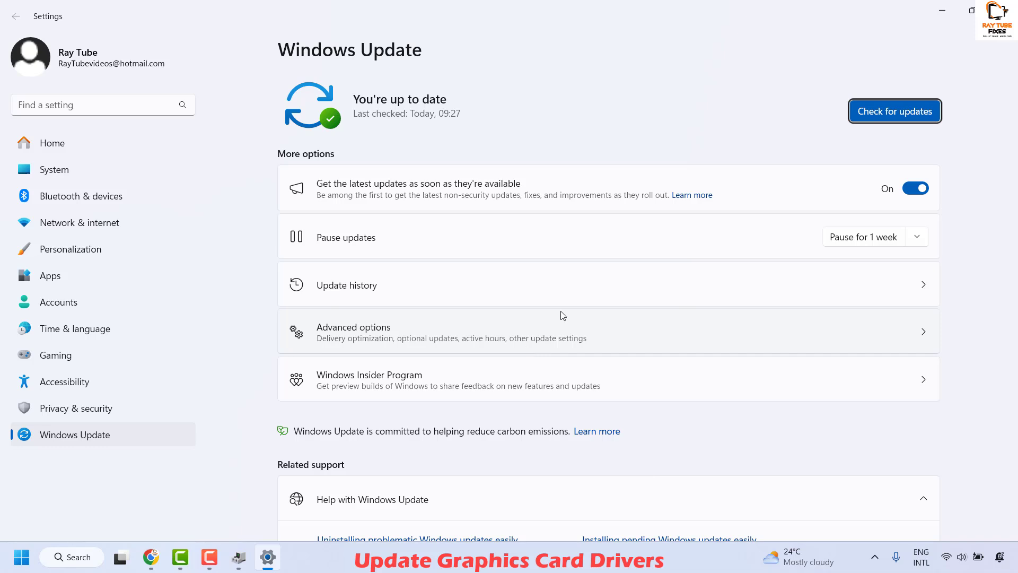
- Run Check for updates on the Windows Update page and confirm 'You're up to date'
left_click(880, 113)
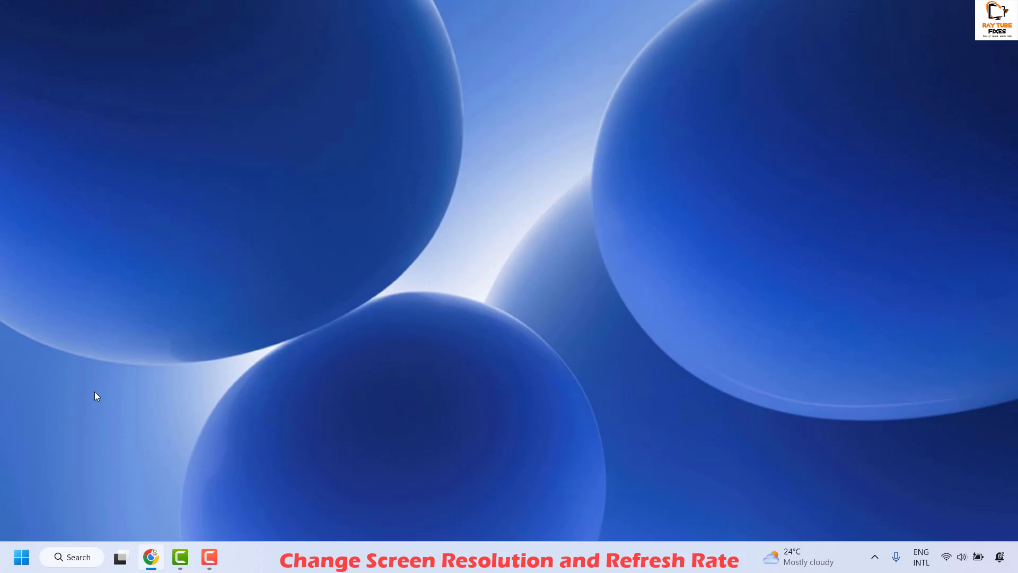
- Open Settings from the Start right-click menu and go to System > Display
right_click(21, 557)
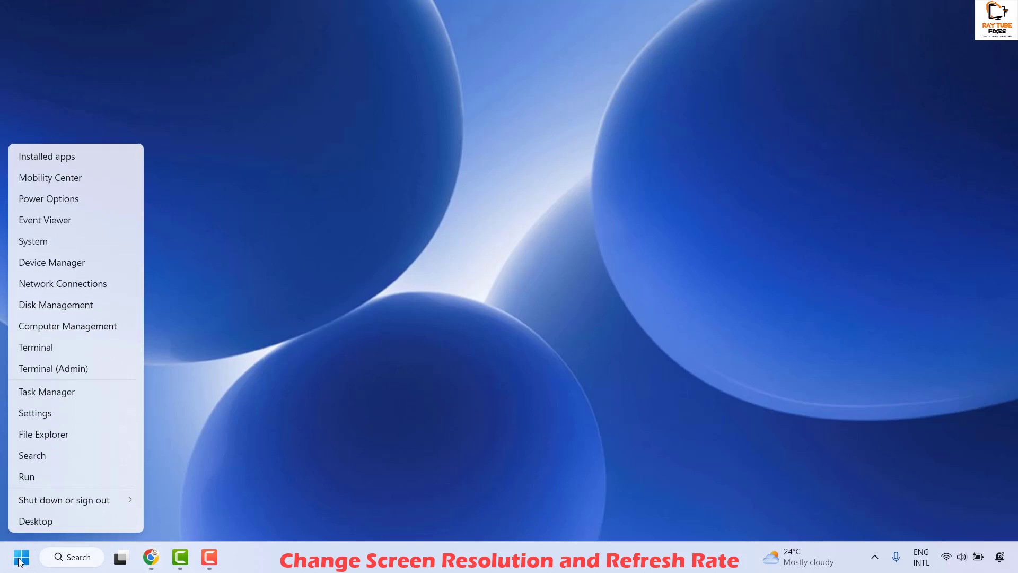
left_click(56, 415)
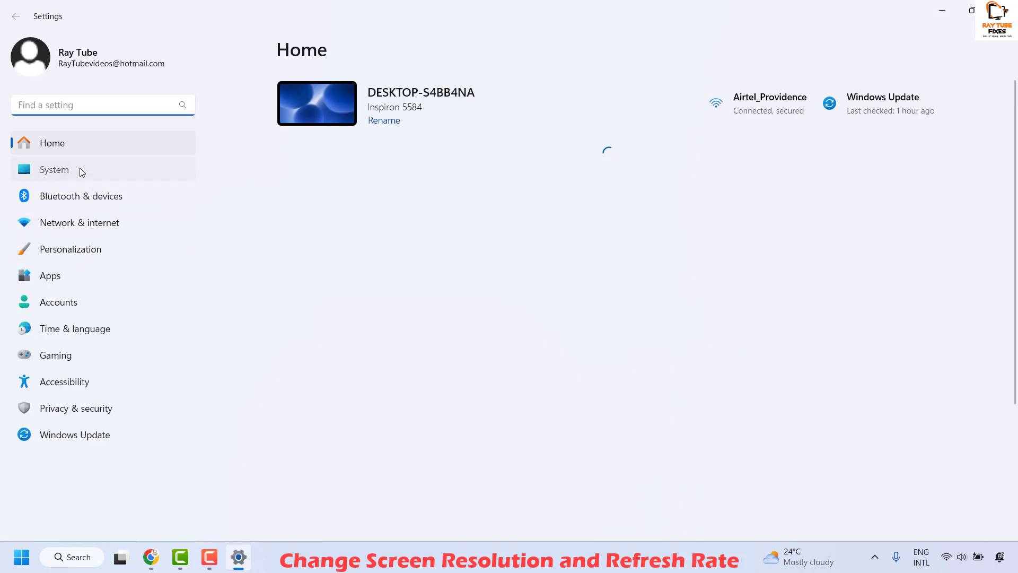
left_click(79, 167)
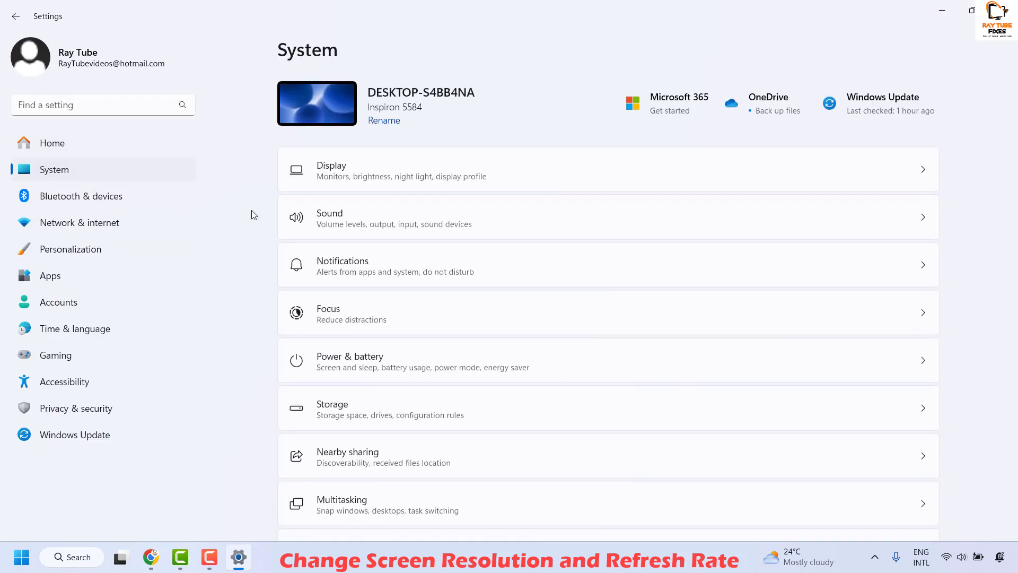
left_click(493, 172)
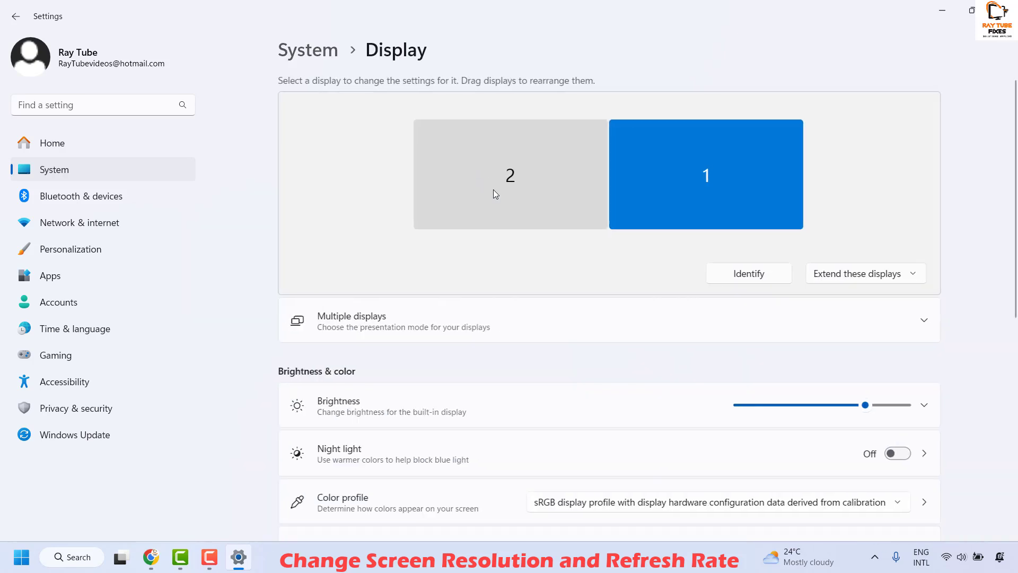
- Review the Scale and Display resolution lists, keeping 125% and 1920 × 1080 (Recommended)
scroll(479, 321, "down", 5)
scroll(479, 321, "down", 1)
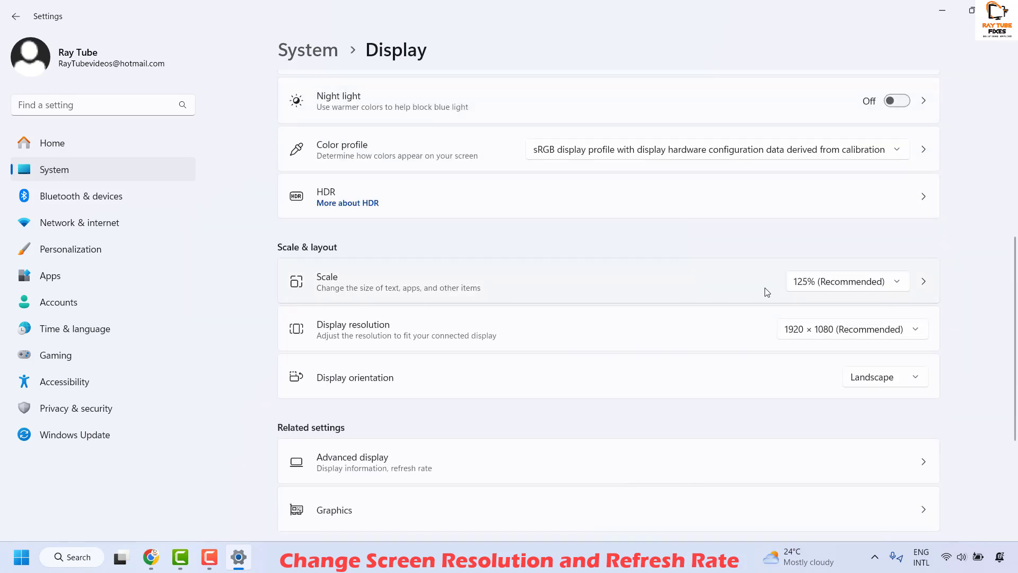
left_click(869, 291)
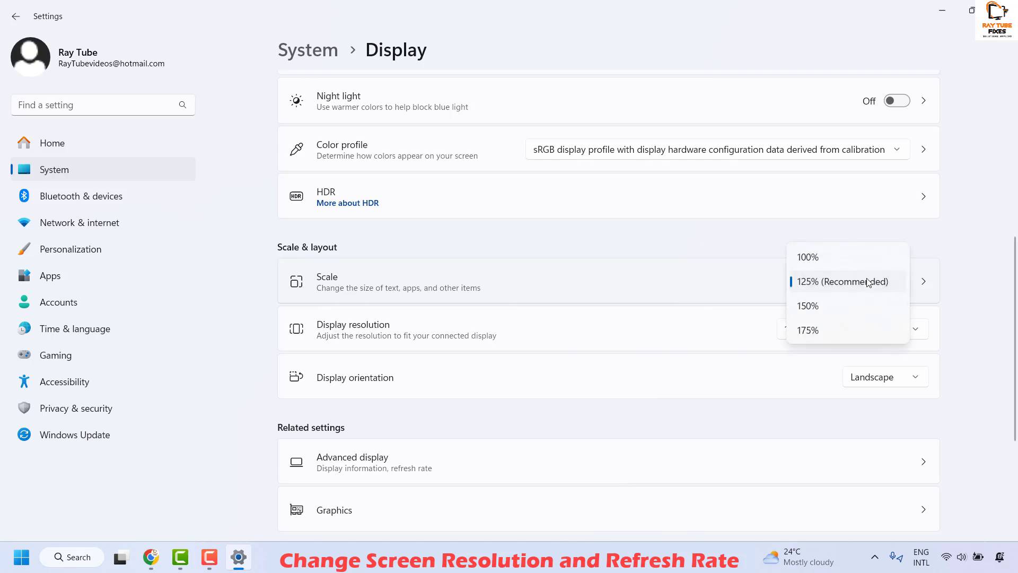
left_click(973, 359)
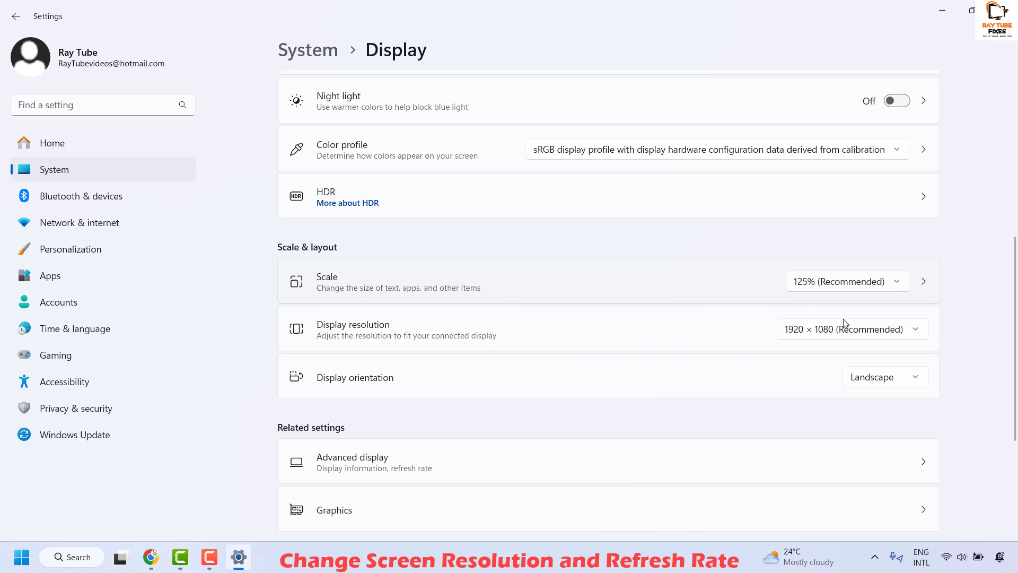
left_click(841, 282)
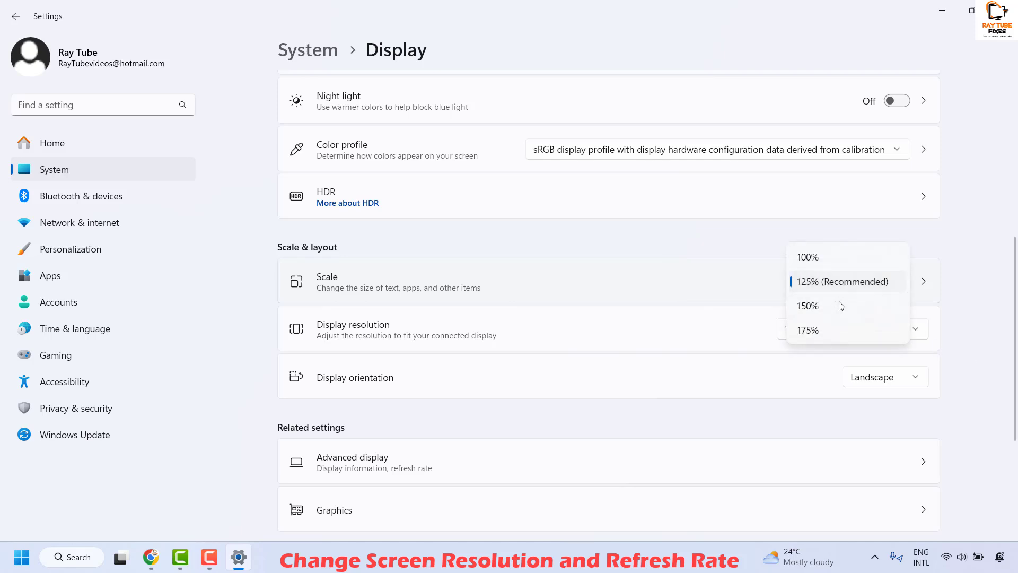
left_click(978, 300)
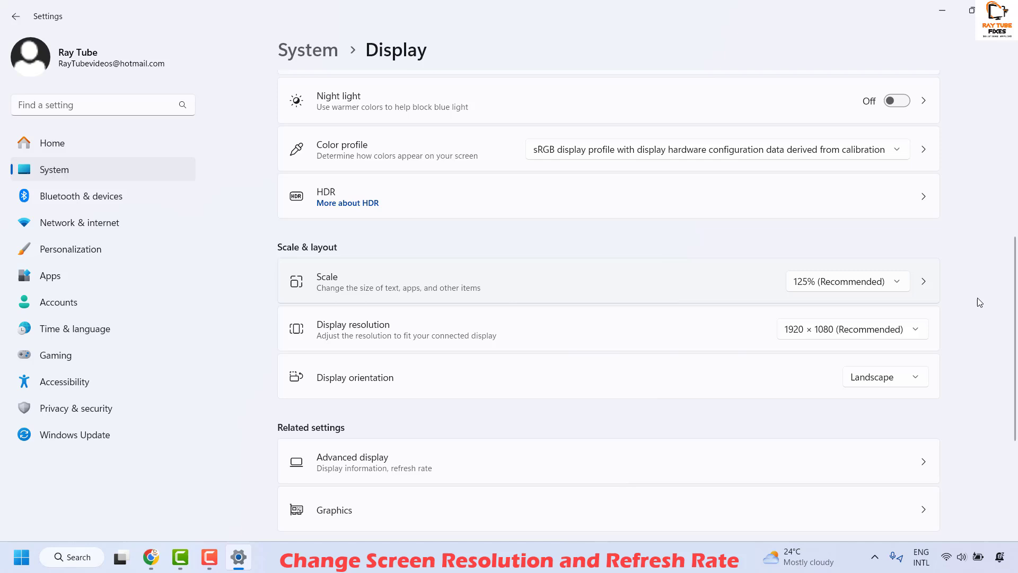
left_click(826, 336)
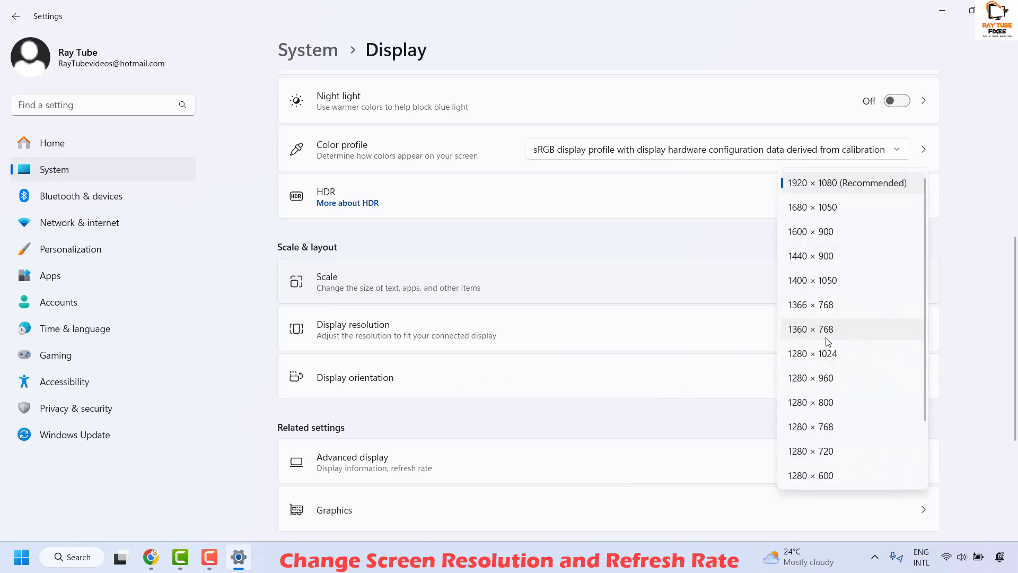
left_click(984, 306)
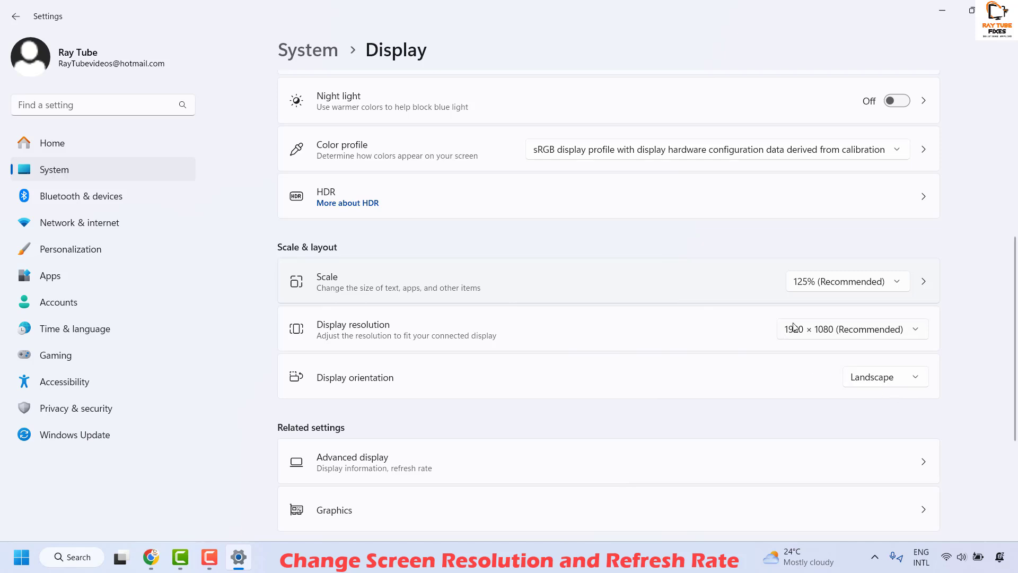
left_click(837, 285)
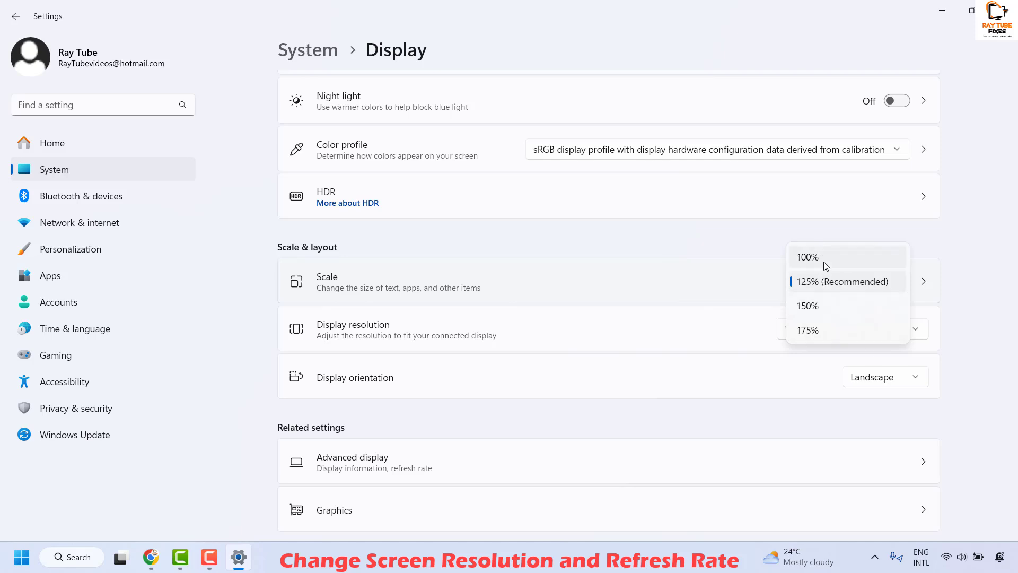
left_click(980, 313)
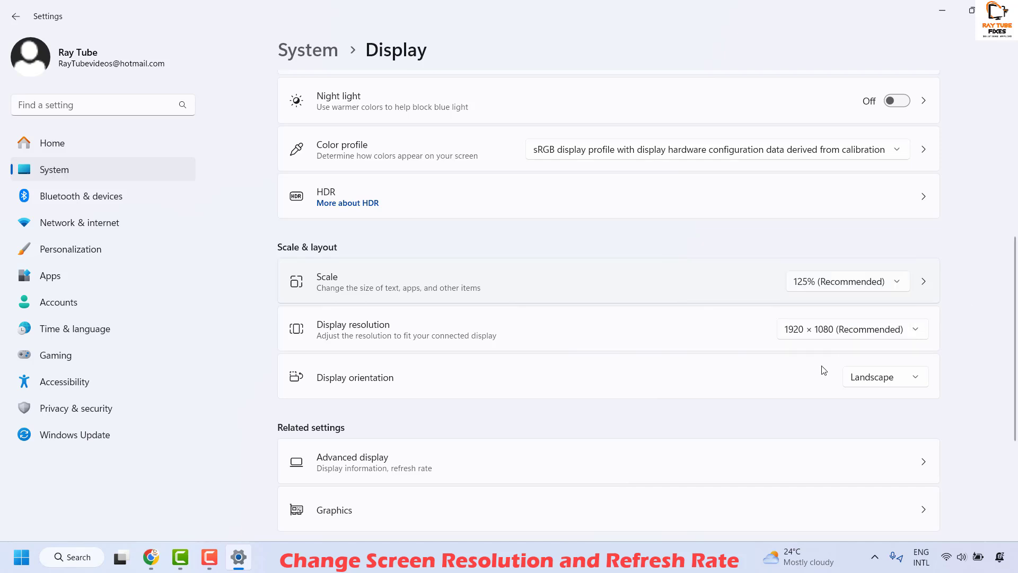
- Check the Display resolution list and keep 1920 × 1080 (Recommended)
left_click(848, 336)
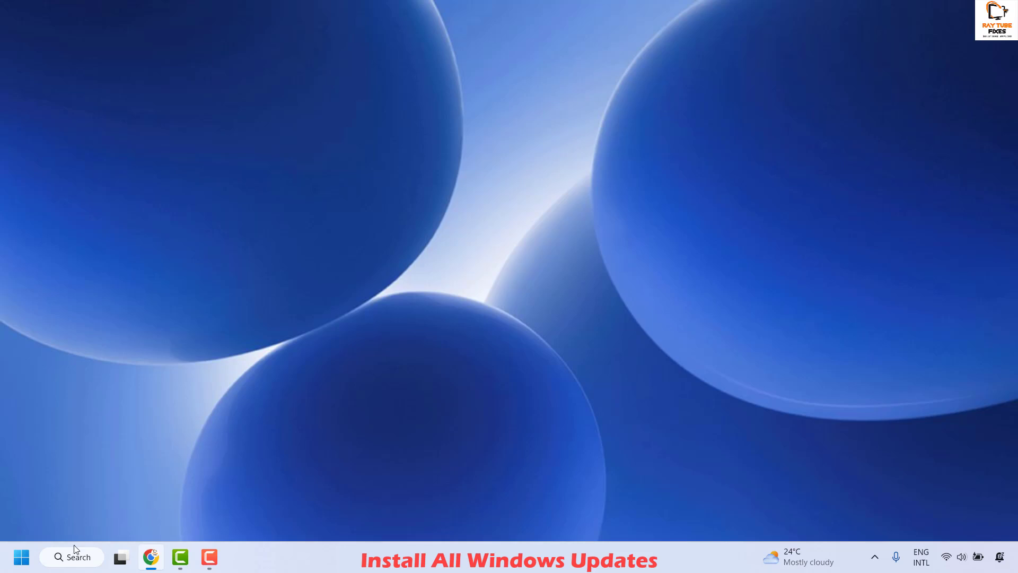
- Reopen Settings, run Check for updates on Windows Update, and go to Advanced options
right_click(21, 557)
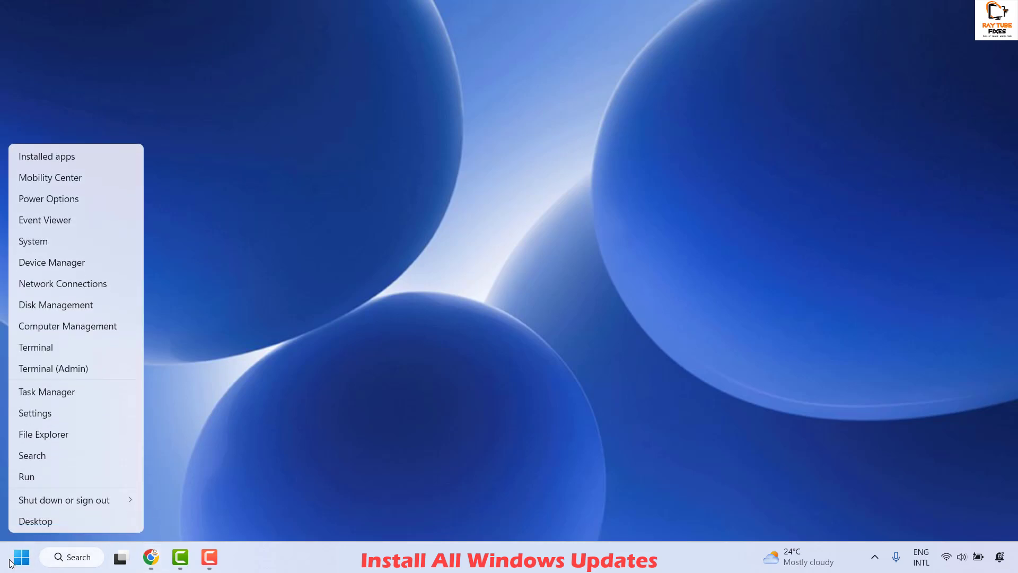
left_click(55, 415)
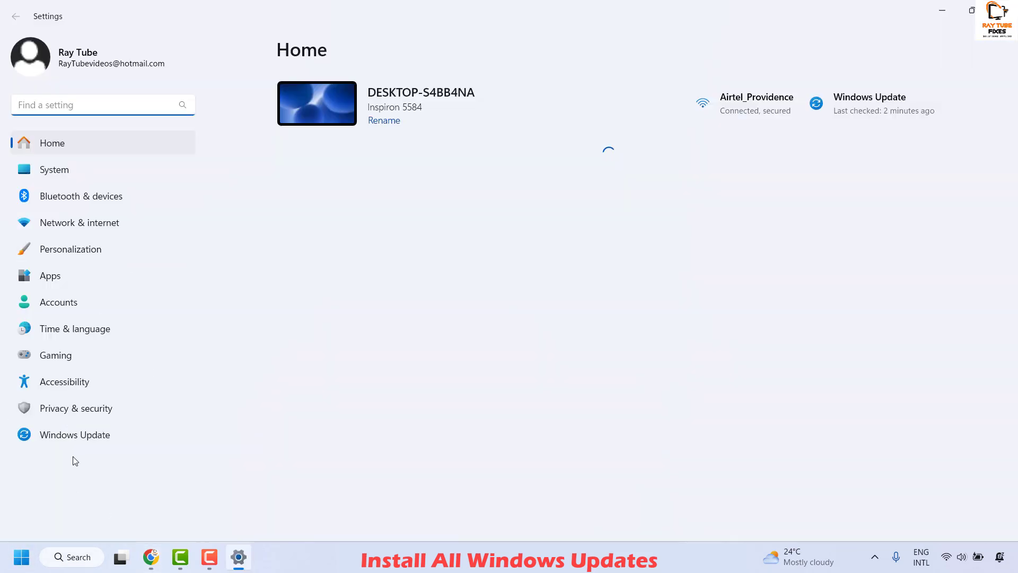
left_click(72, 438)
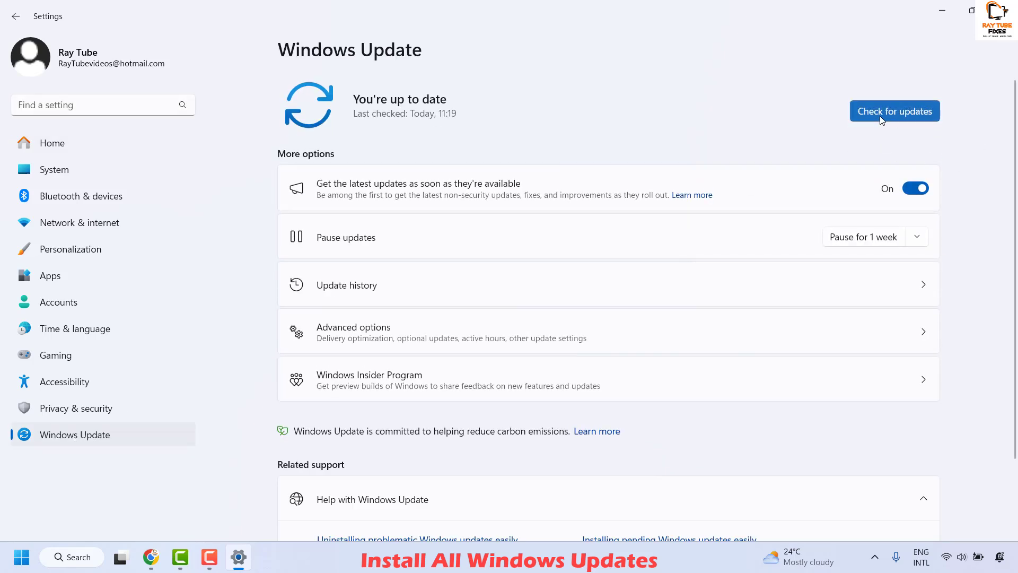
left_click(899, 121)
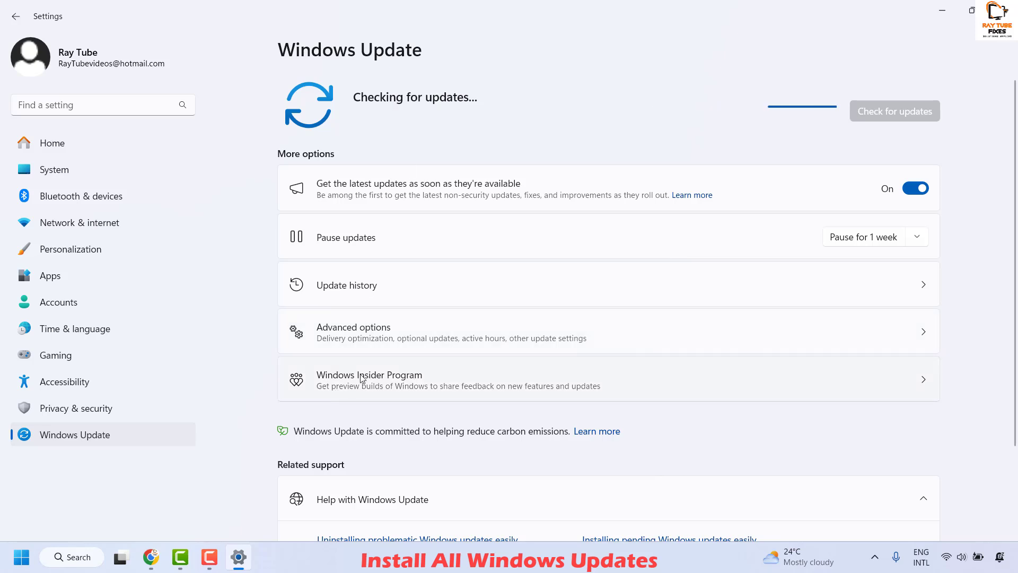
left_click(458, 337)
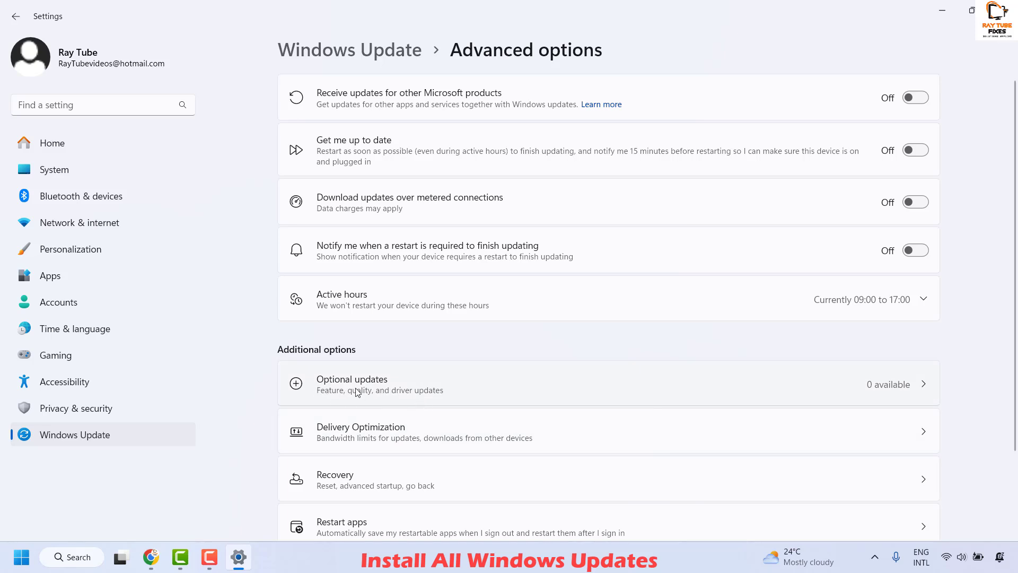
- View Optional updates and confirm none are available
left_click(922, 386)
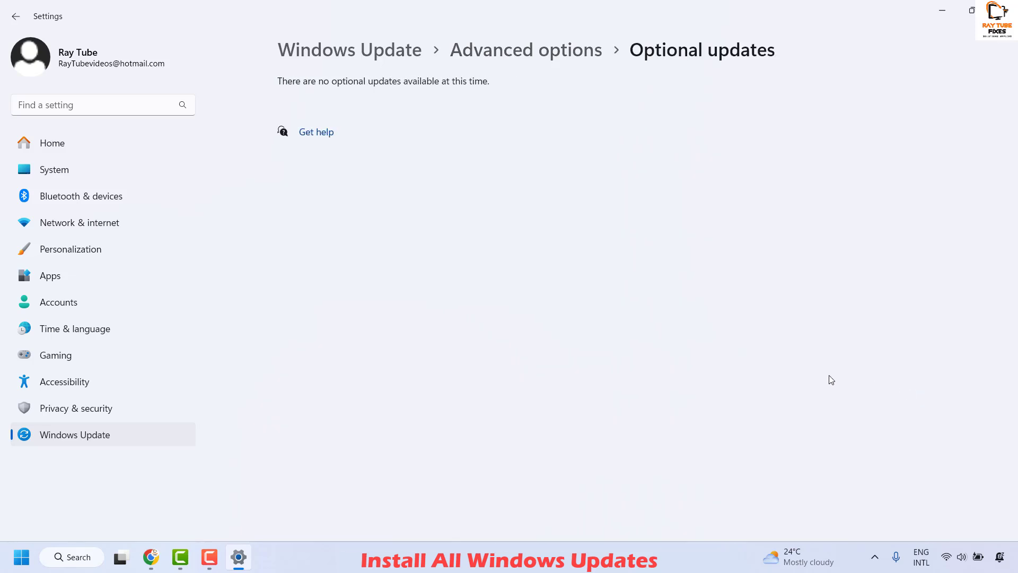